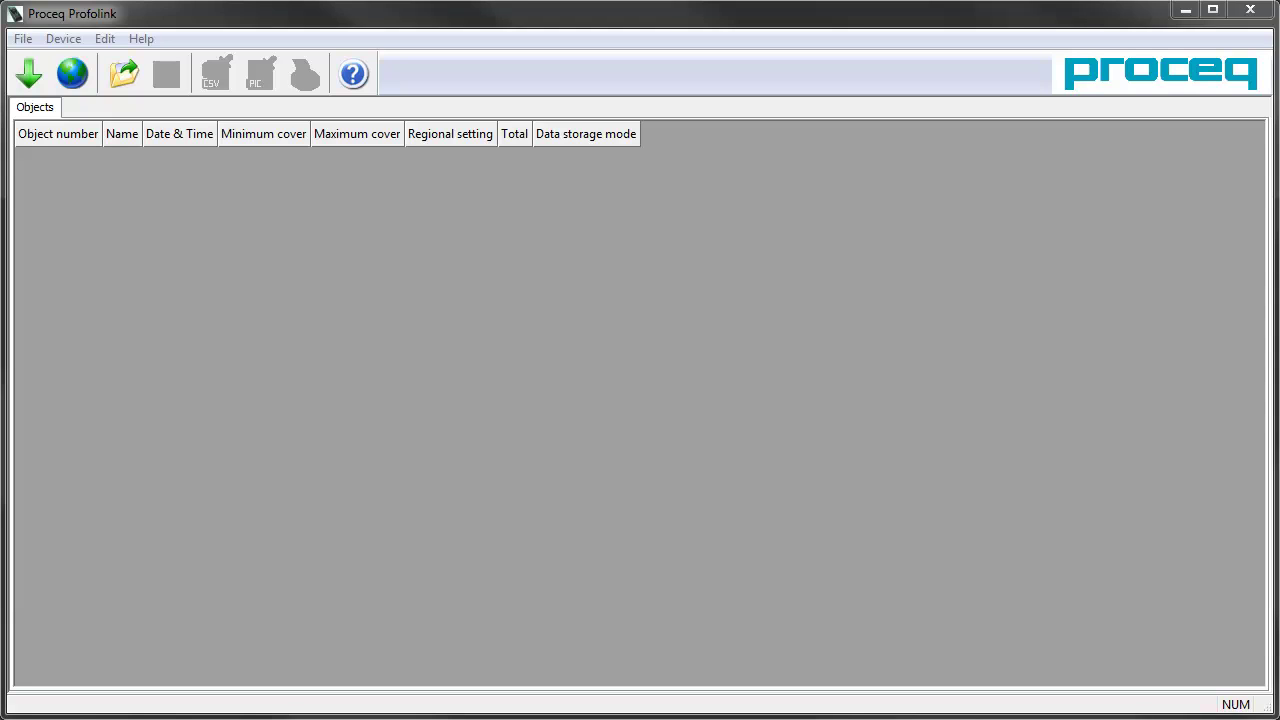
Start the measurement download and search for the device over Serial communication, scanning the ports automatically
click(28, 73)
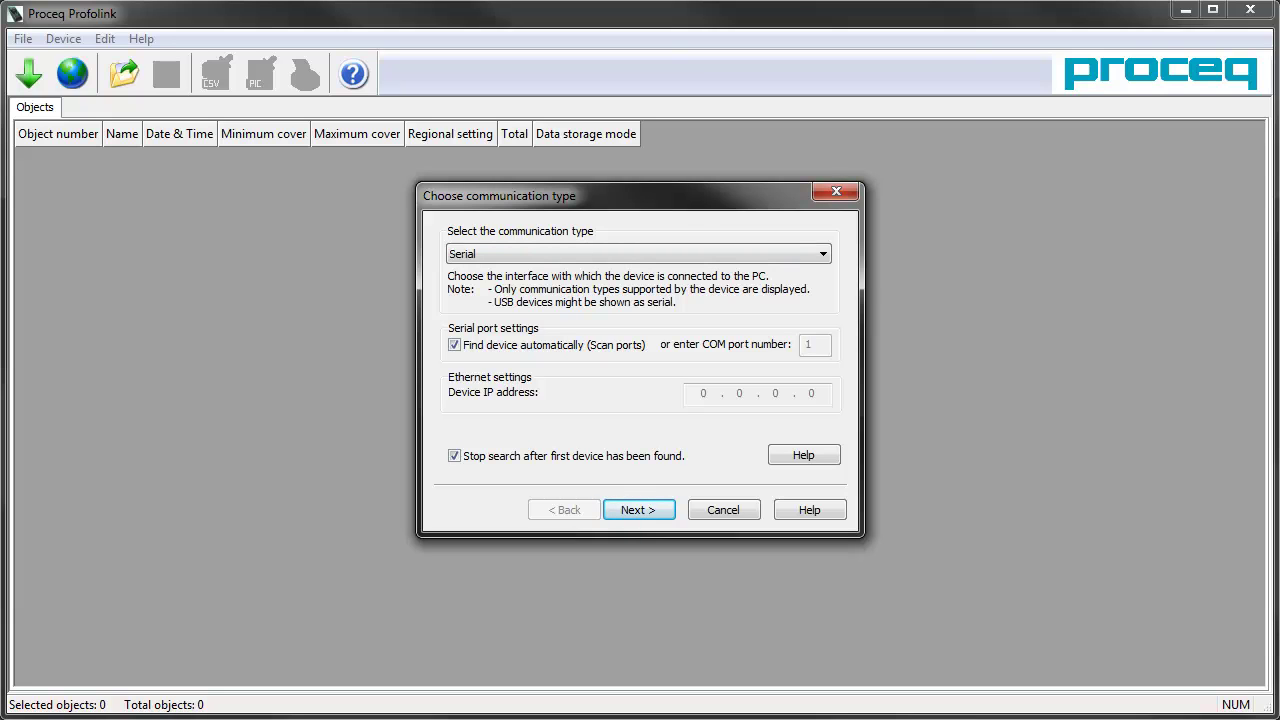
click(565, 254)
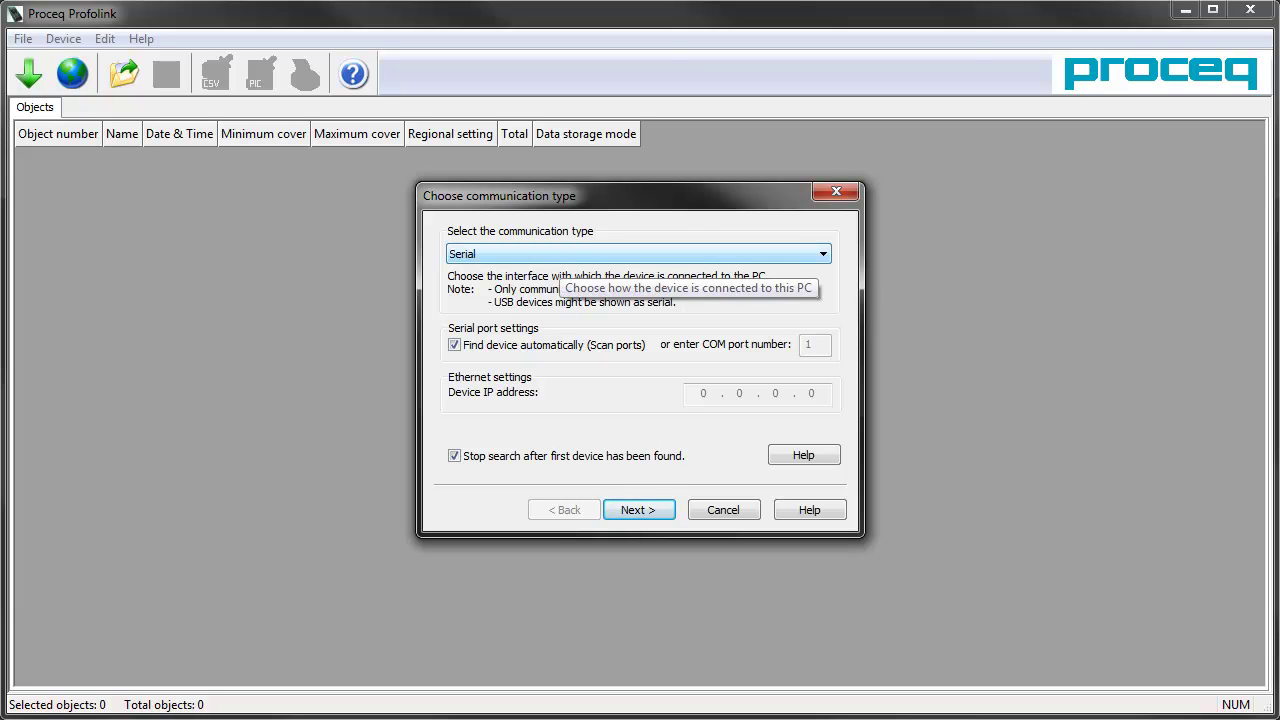
click(560, 254)
click(560, 265)
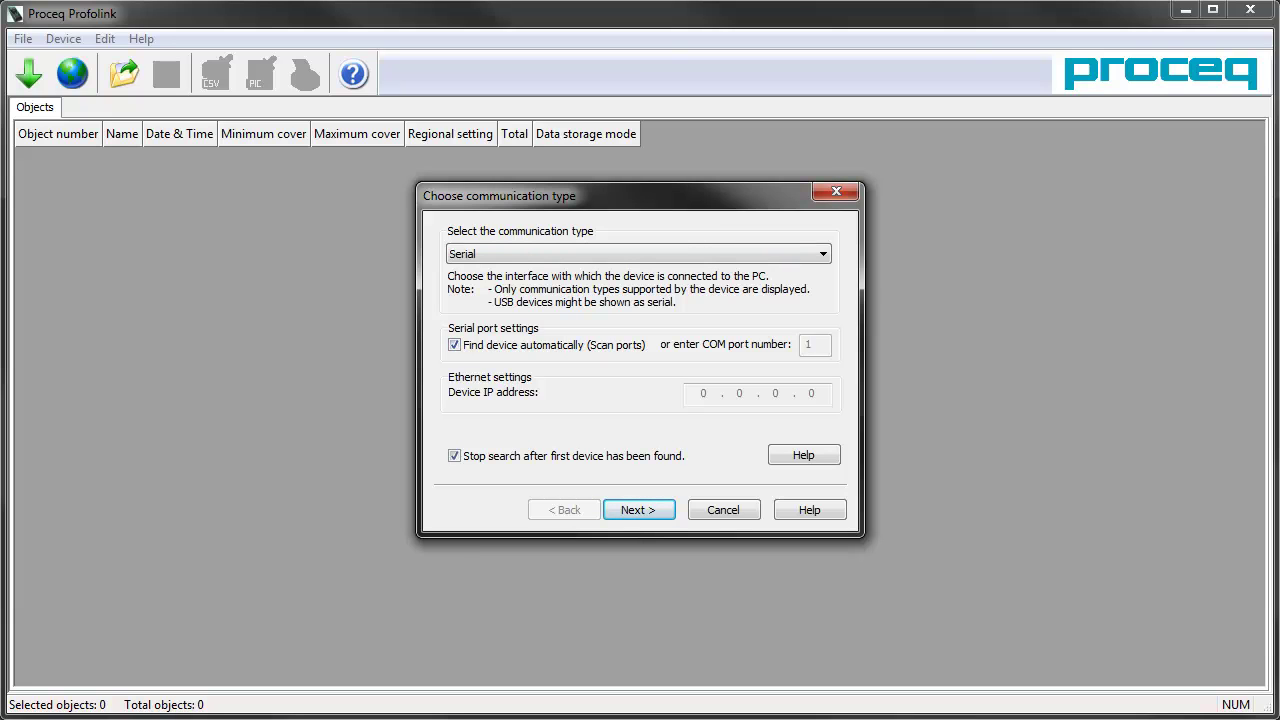
key(Return)
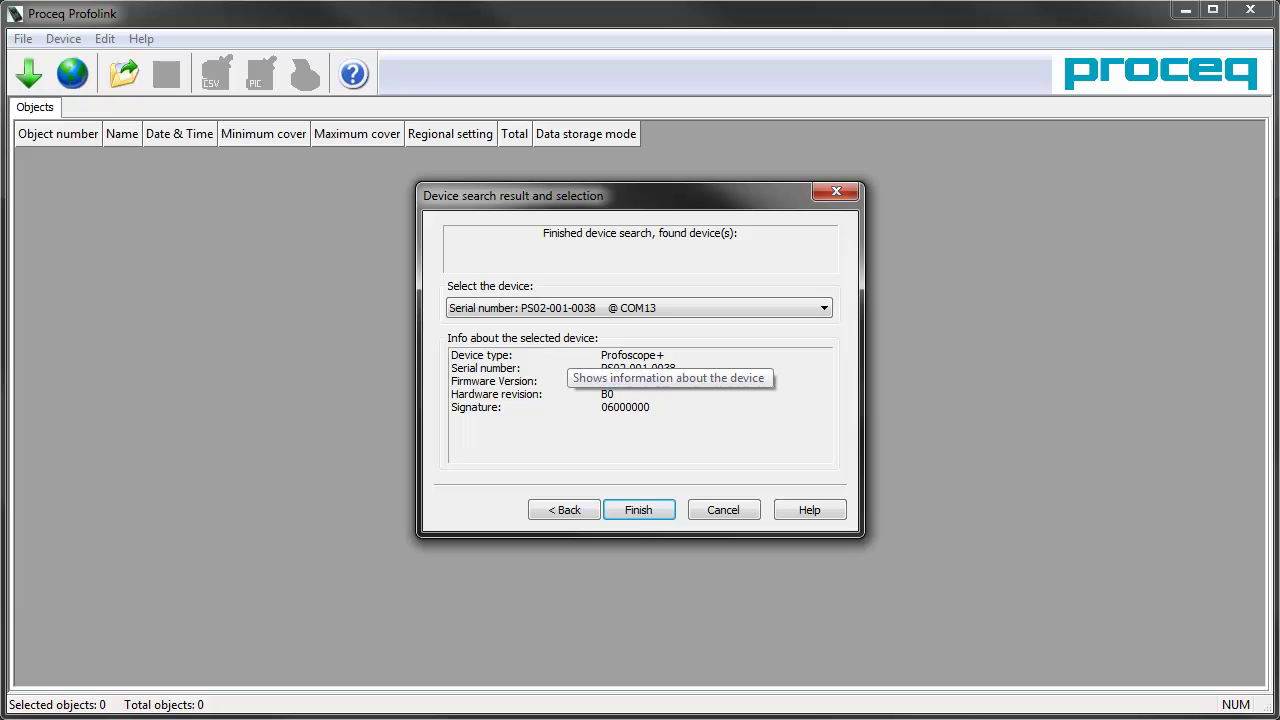
Select the detected Profoscope+ and finish the wizard to download its measurement objects
click(570, 303)
click(630, 308)
click(648, 504)
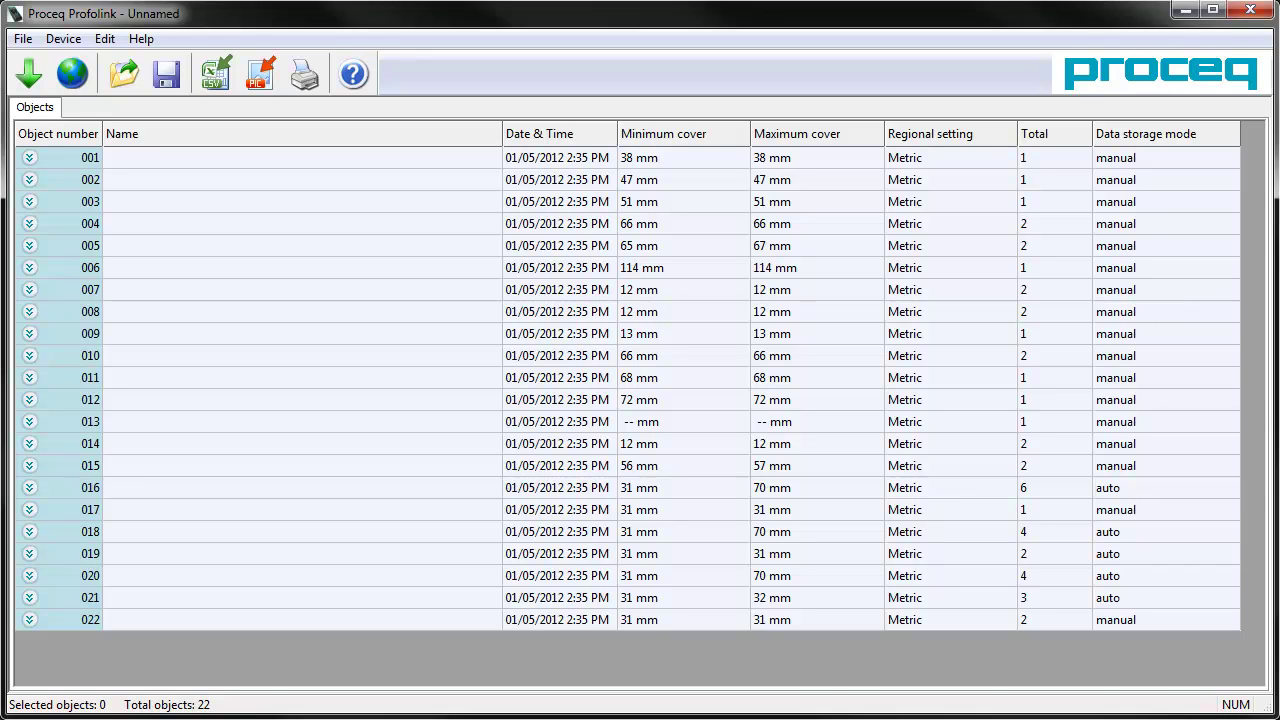
Expand objects 021 and 022 and examine their cover value diagrams, statistics and settings
click(29, 597)
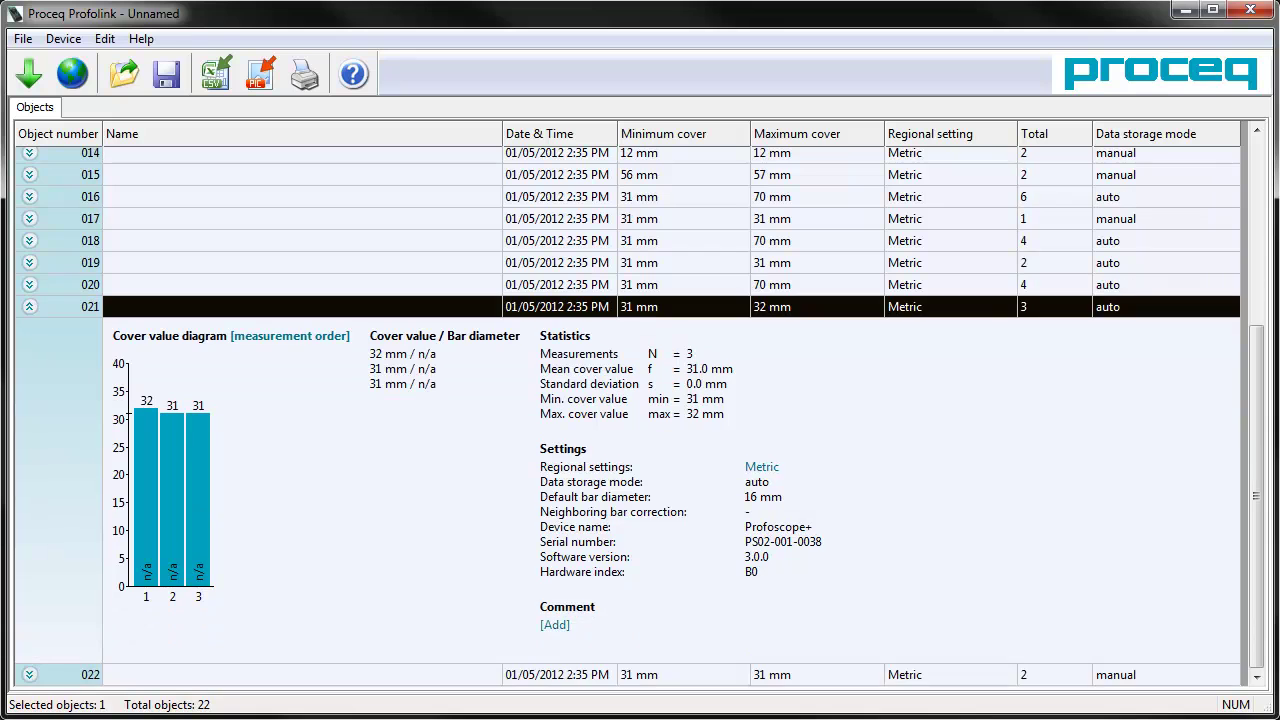
click(29, 674)
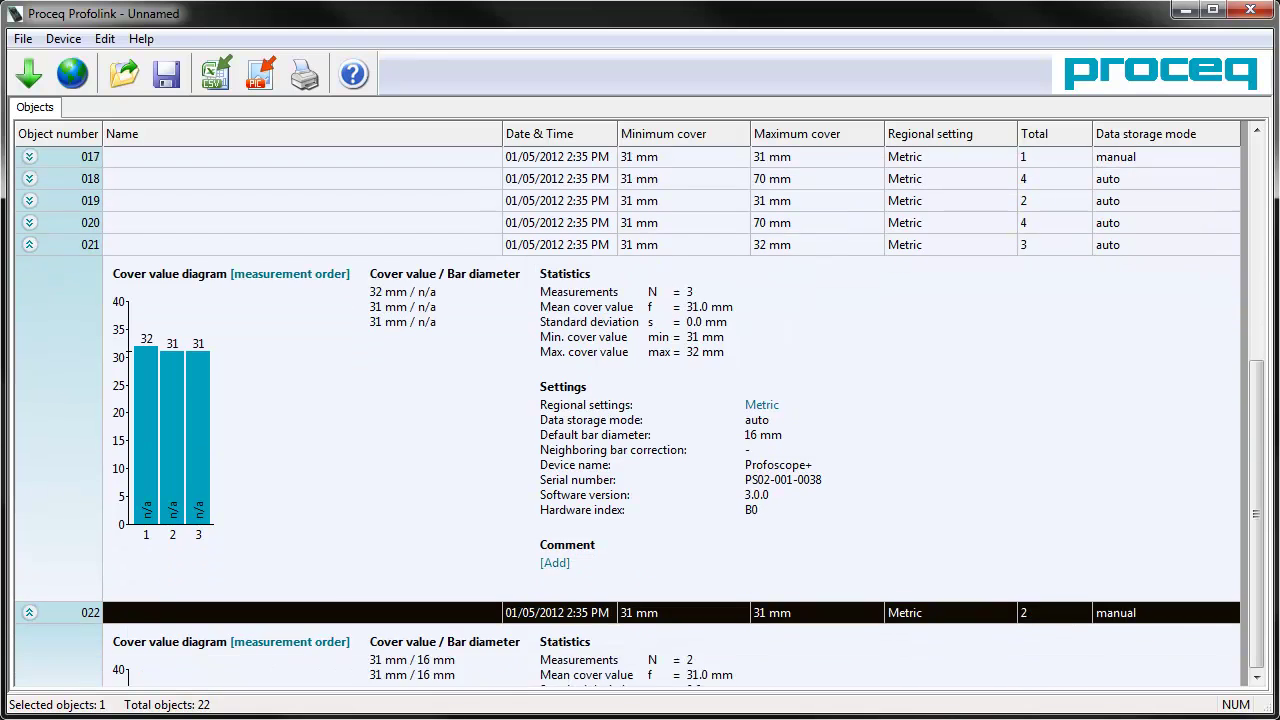
scroll(640, 416, up, 5)
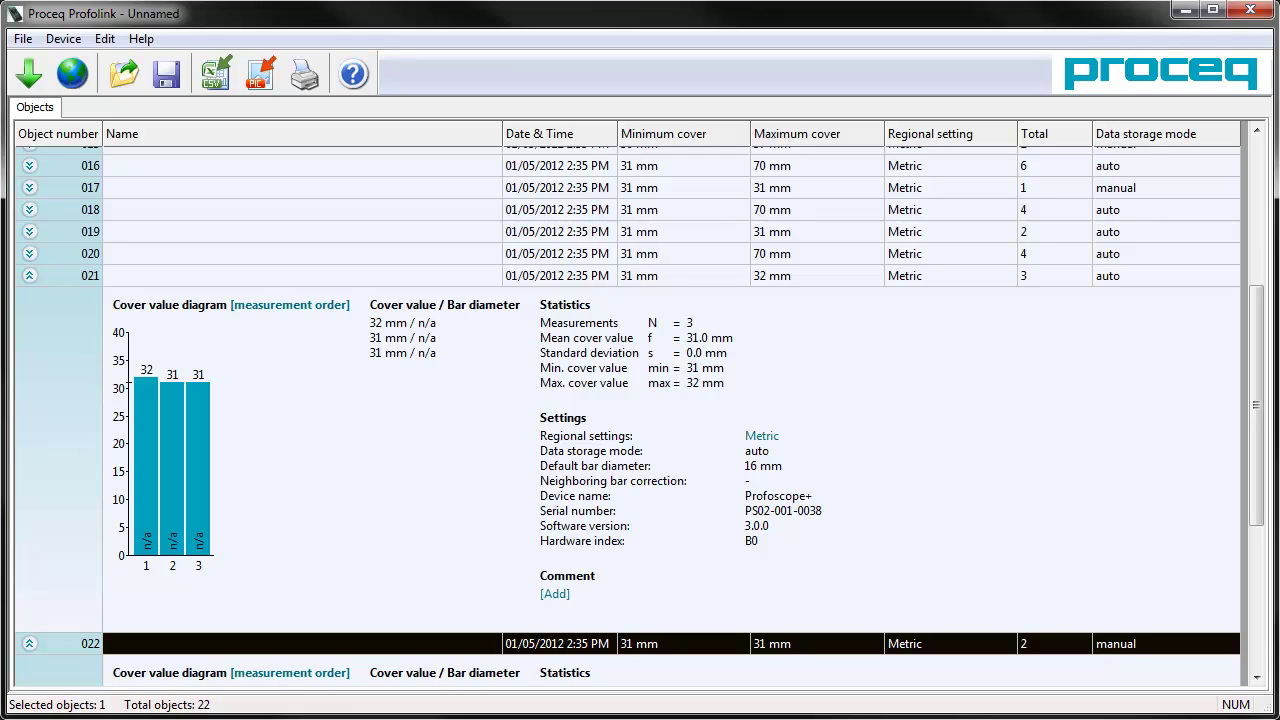
scroll(627, 416, down, 1)
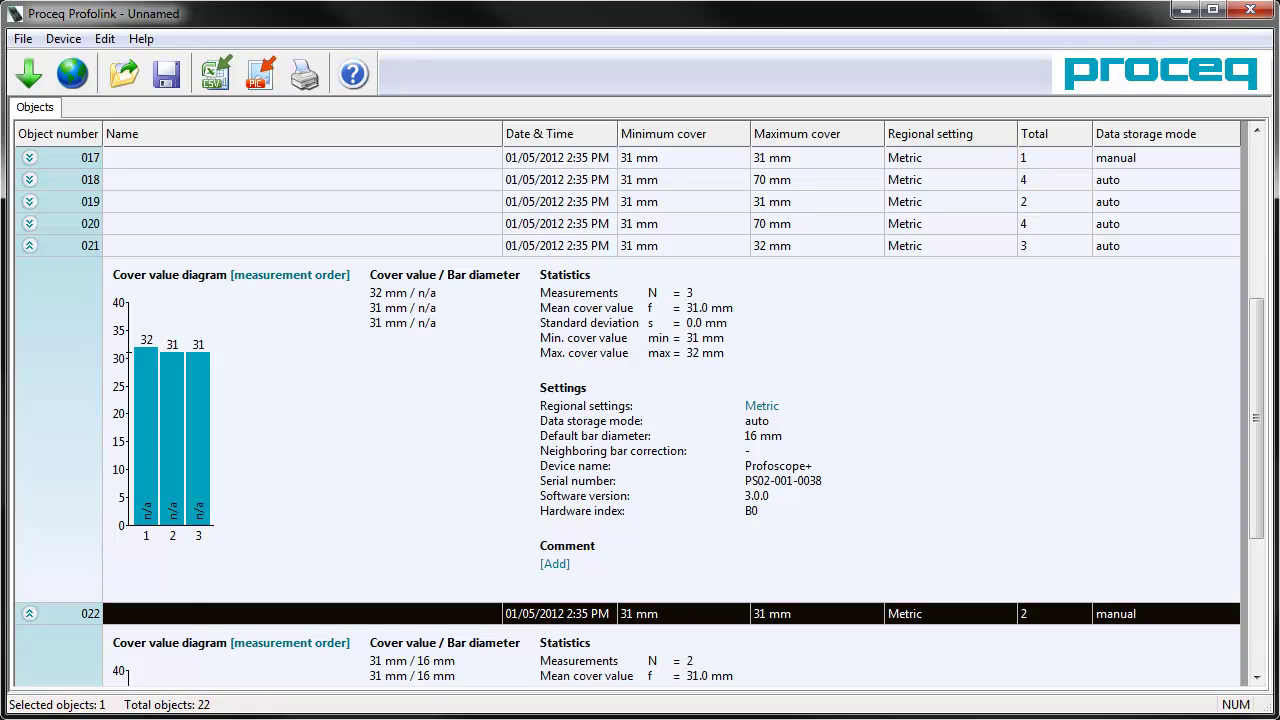
scroll(627, 416, down, 9)
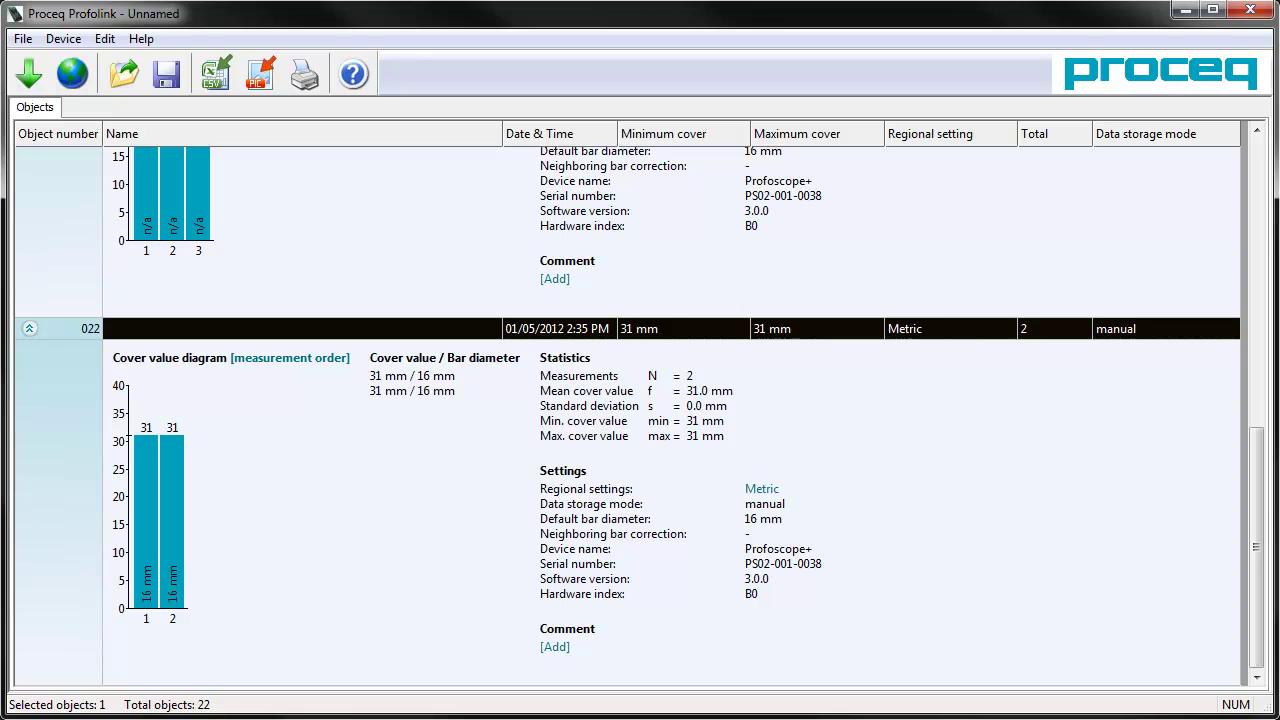
Order object 021's cover value diagram by value and switch it back to measurement order
scroll(640, 415, up, 5)
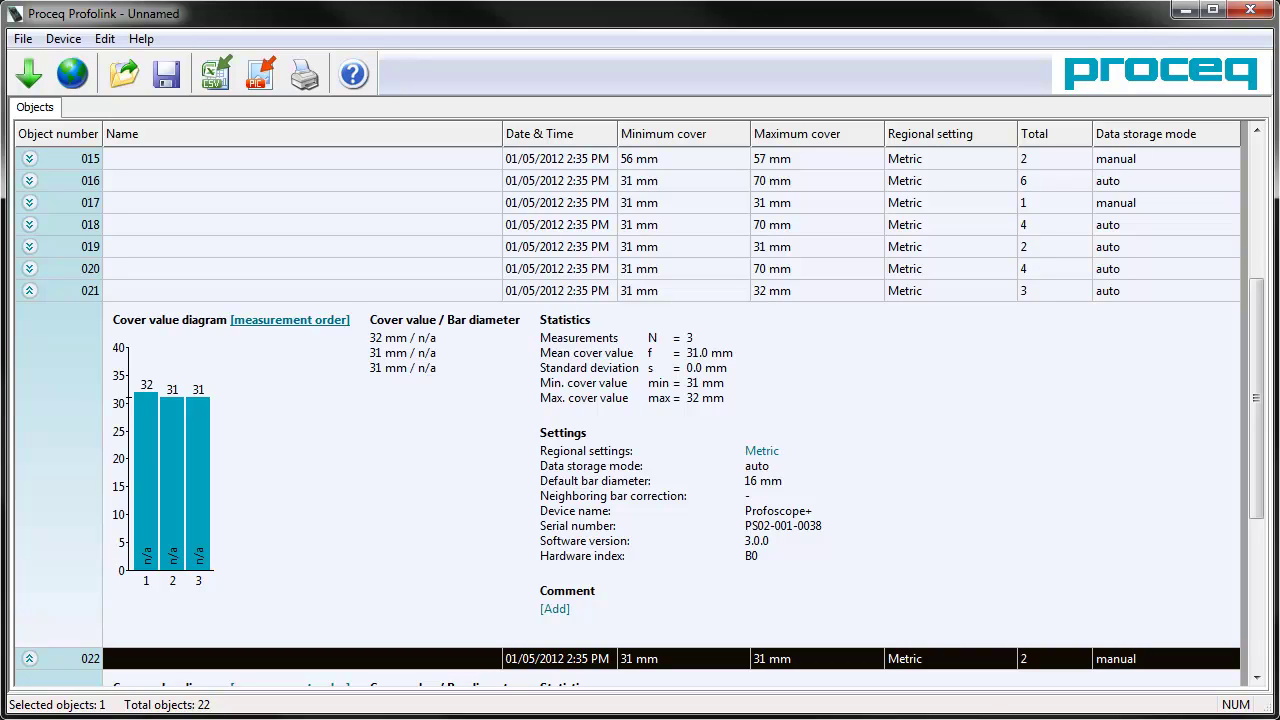
click(264, 320)
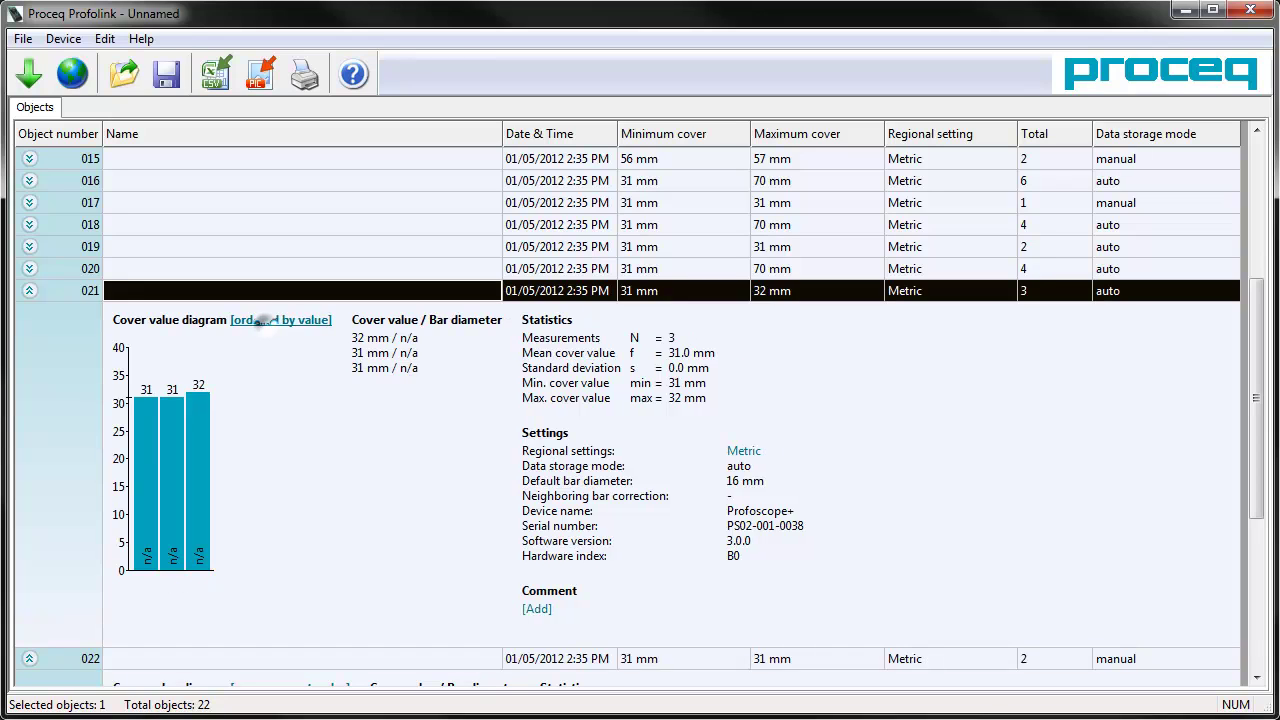
click(264, 320)
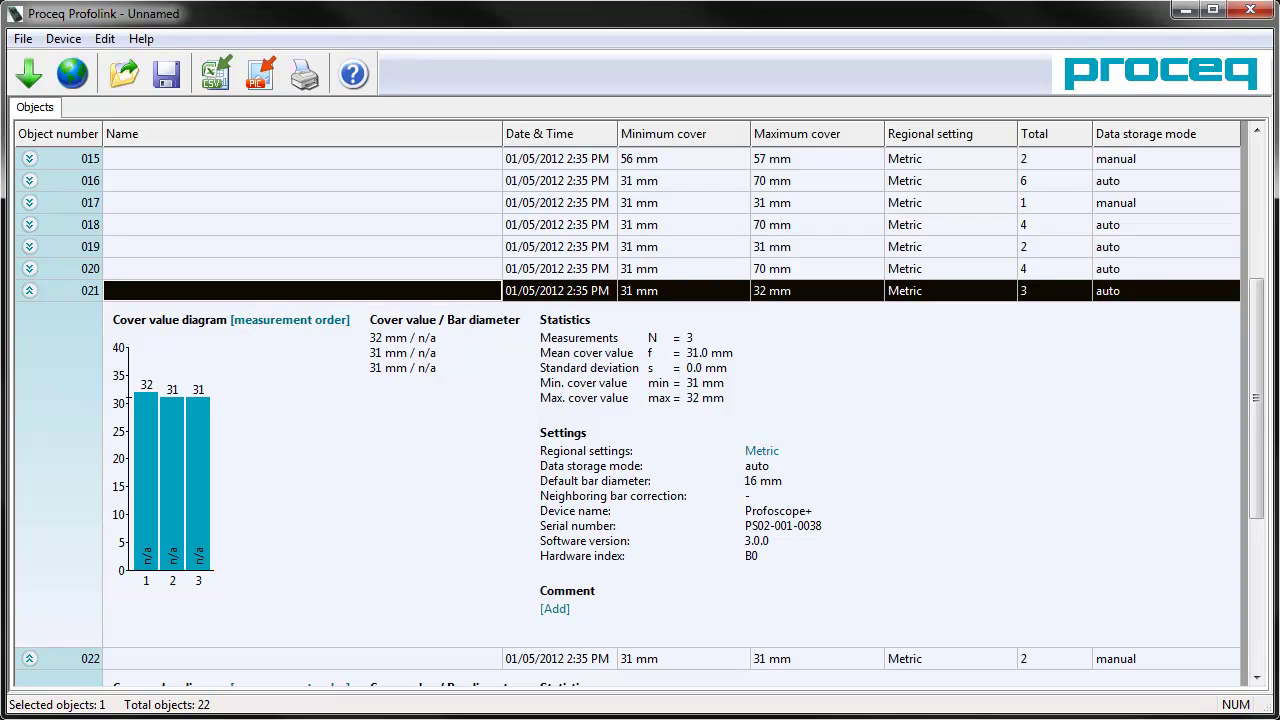
Add the comment "Data Taken for Tutorial" to object 021
click(555, 608)
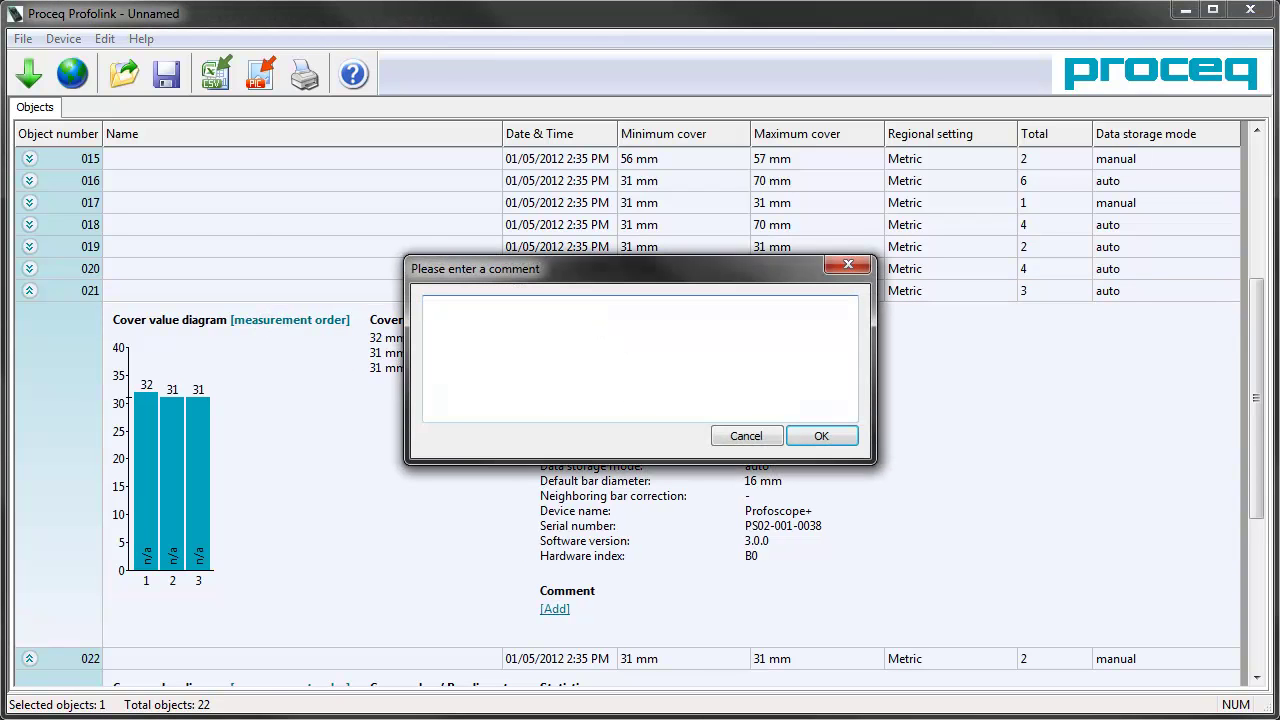
text(Data Taken for Tutorial)
click(821, 436)
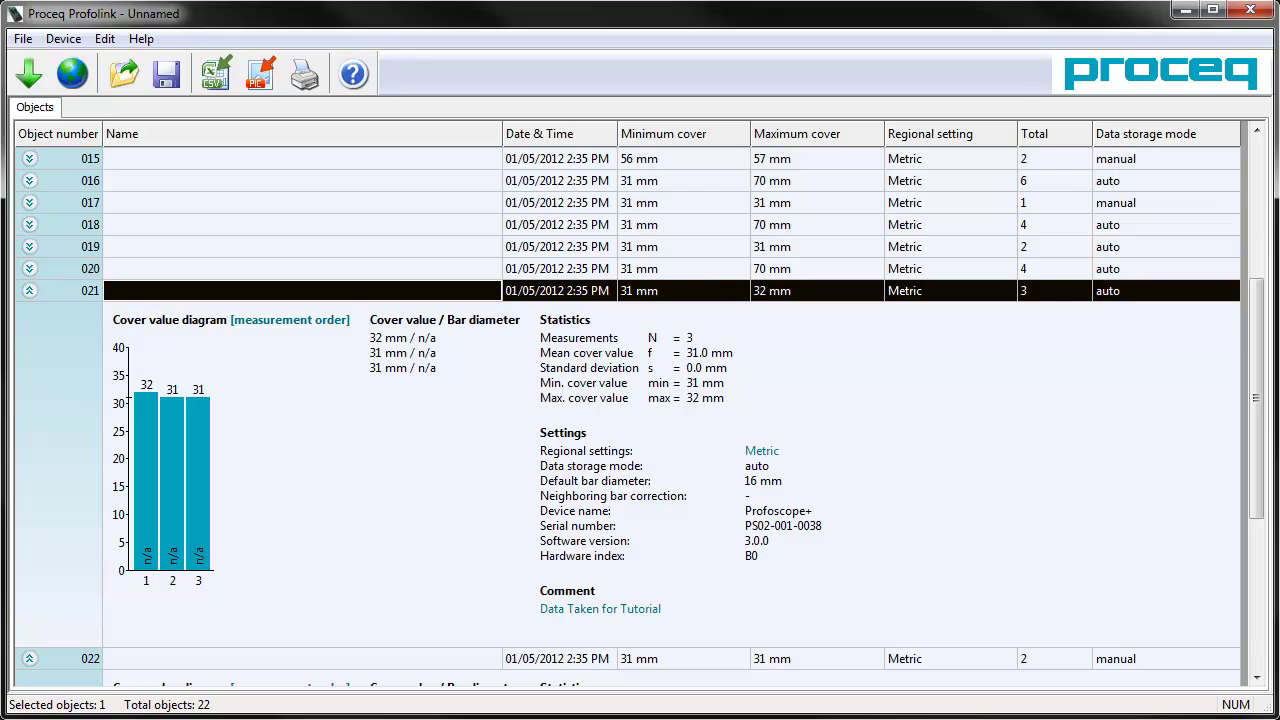
Select objects 021 and 022 together and review the CSV export options, closing them without exporting
click(58, 658)
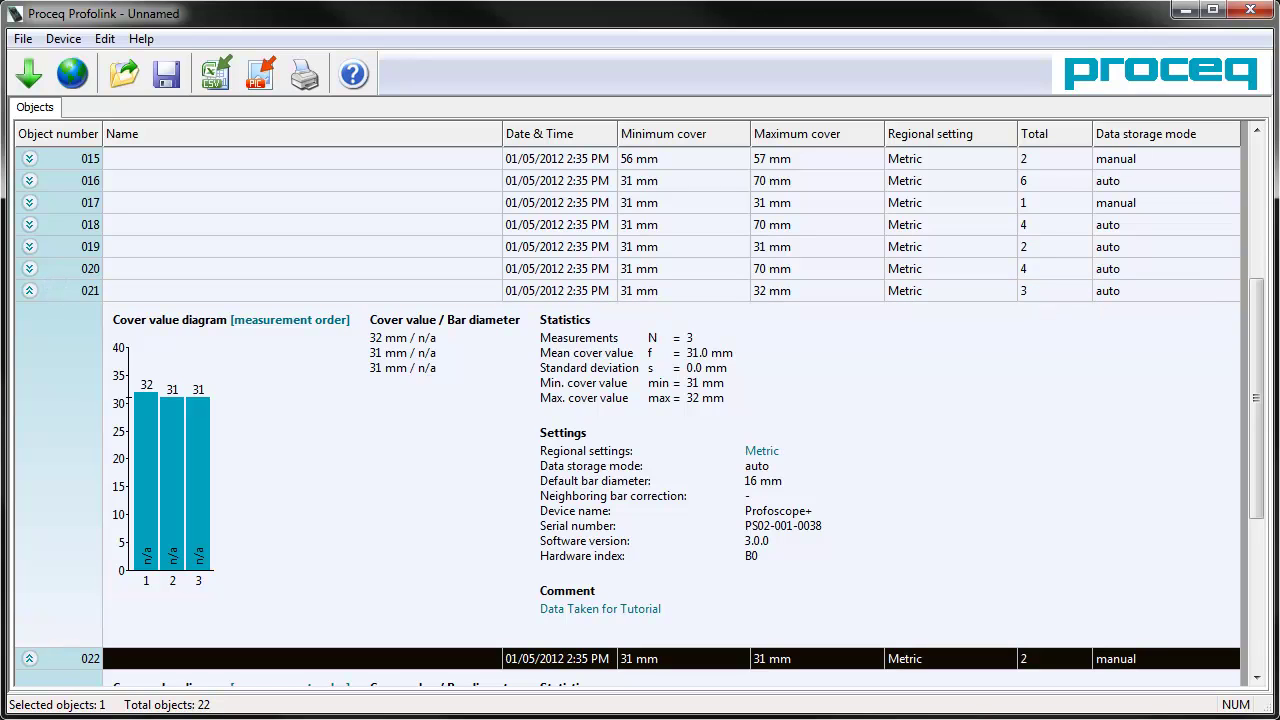
ctrl+click(68, 292)
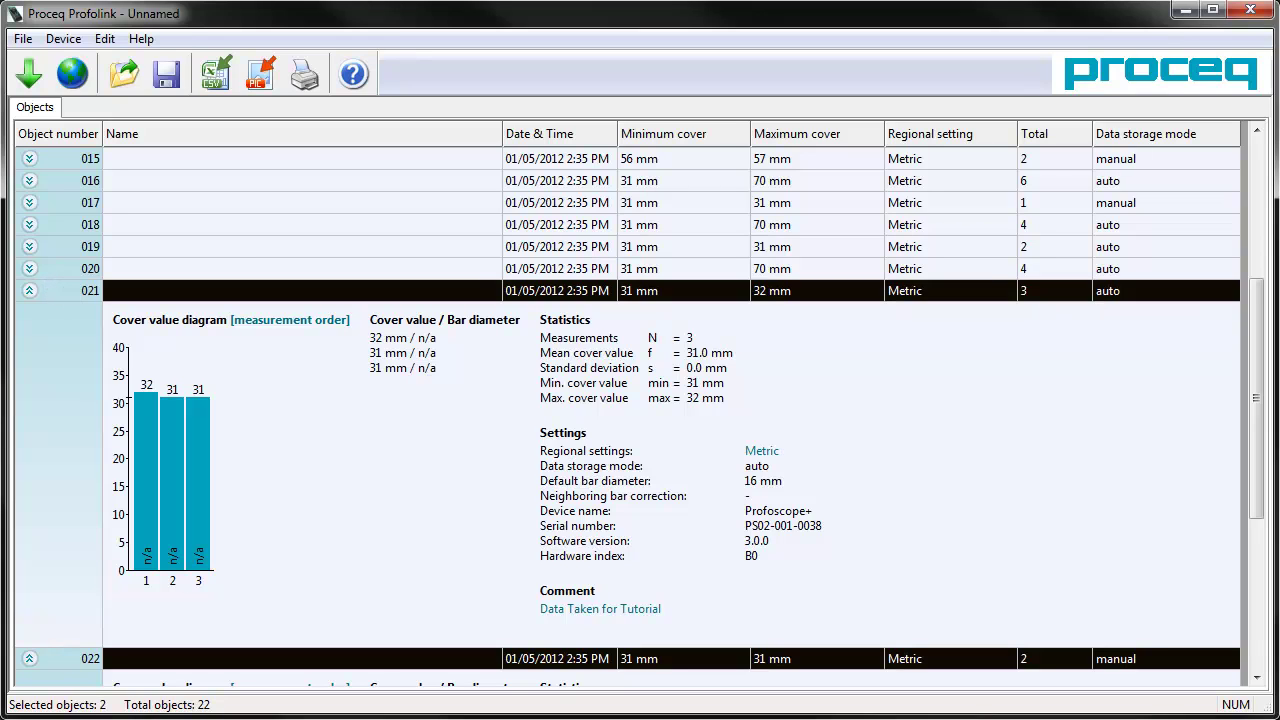
click(215, 73)
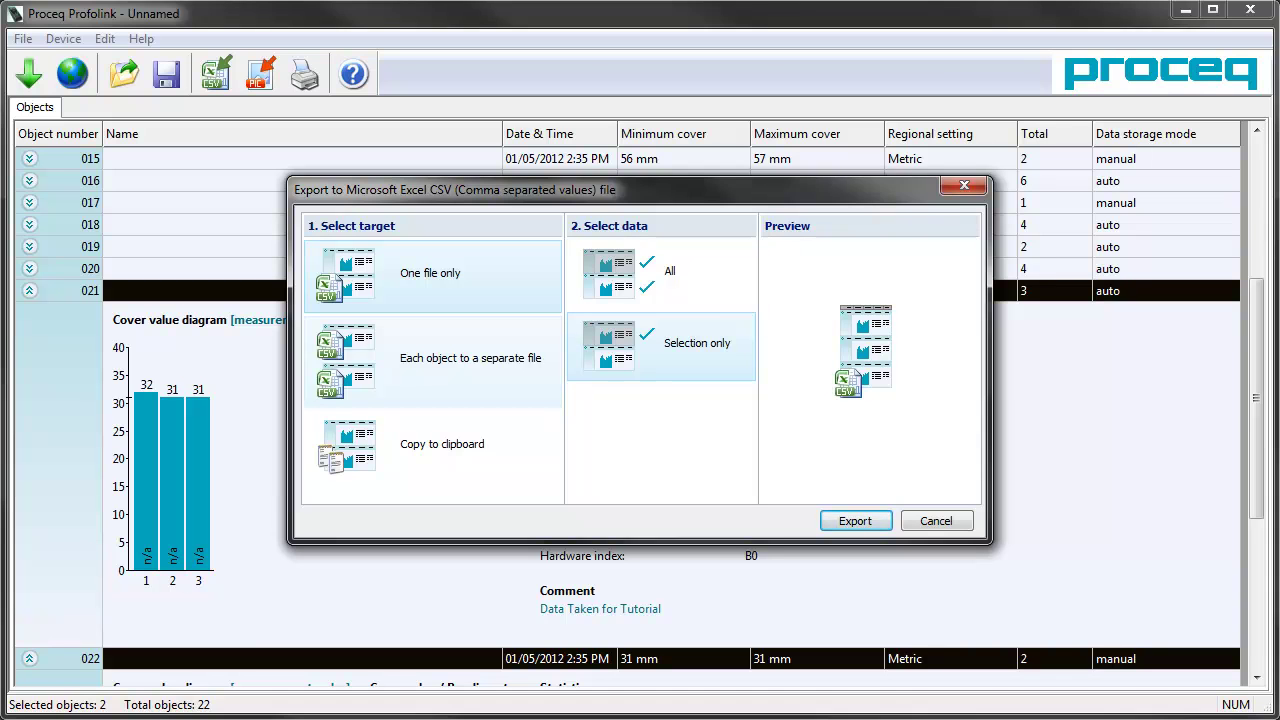
click(936, 520)
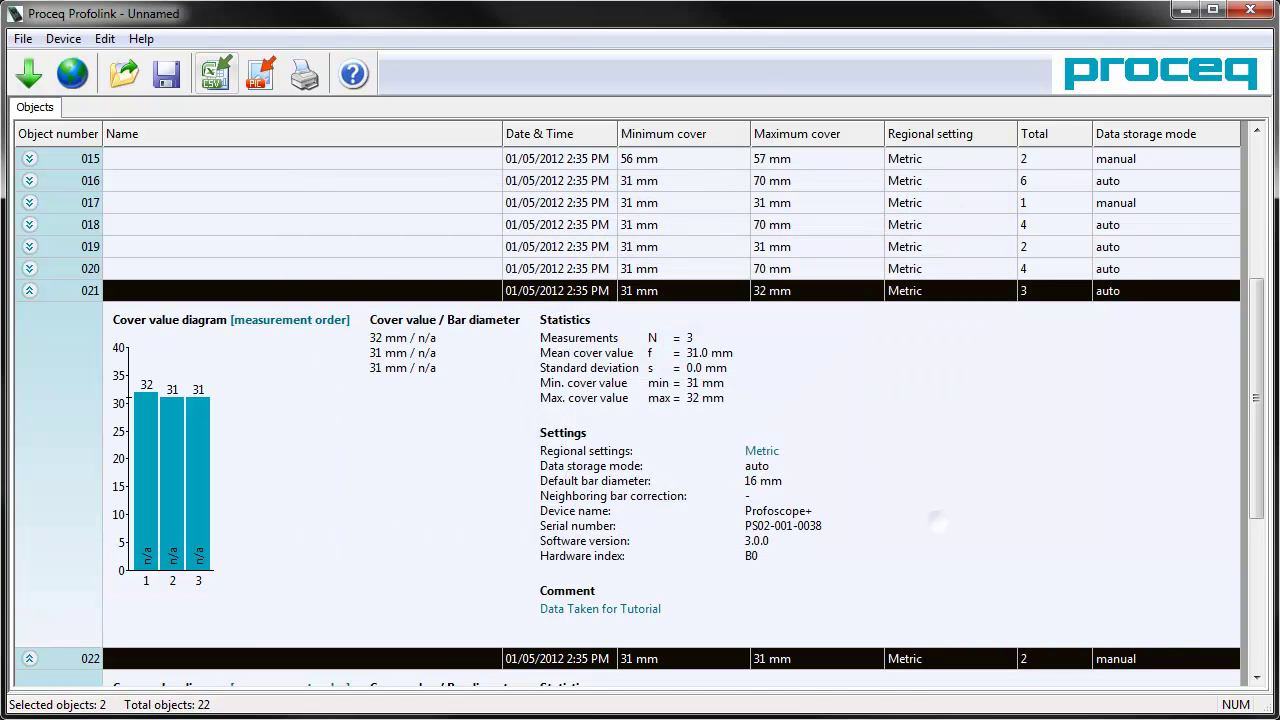
Try graphic export options for the selection with headers and details and each object to a separate file, and cancel without exporting
click(258, 73)
click(285, 250)
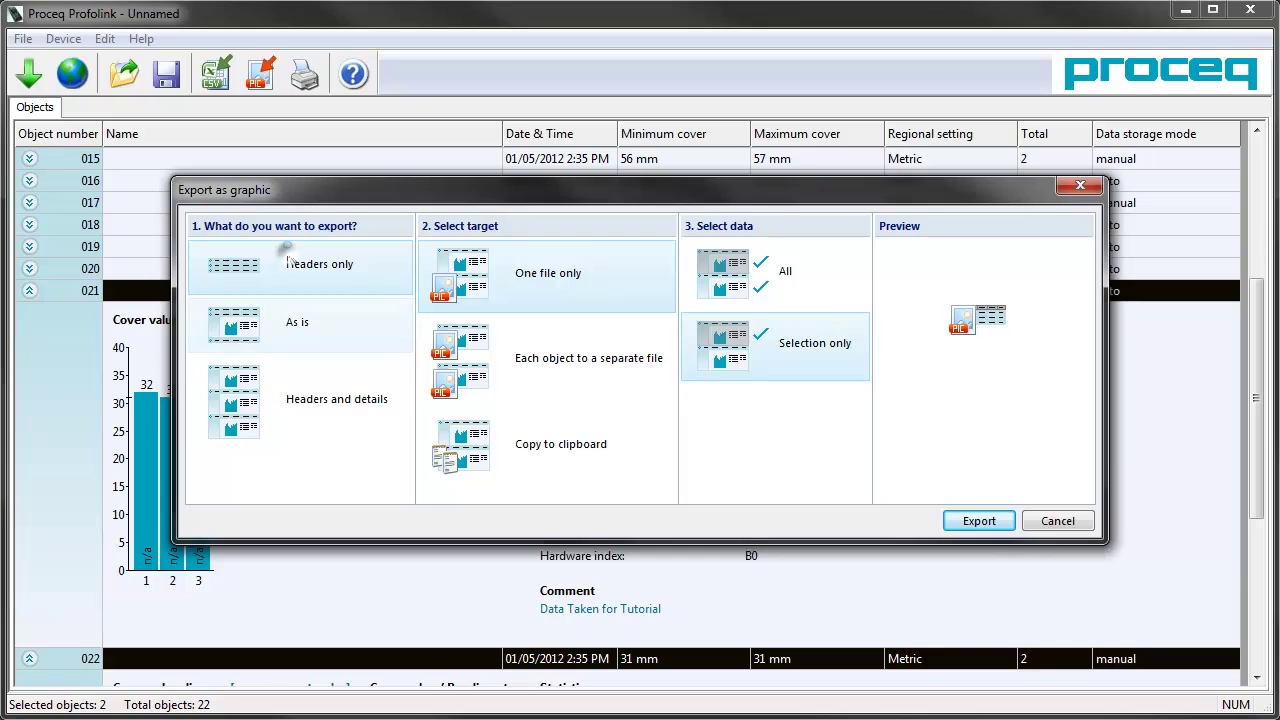
click(242, 340)
click(236, 416)
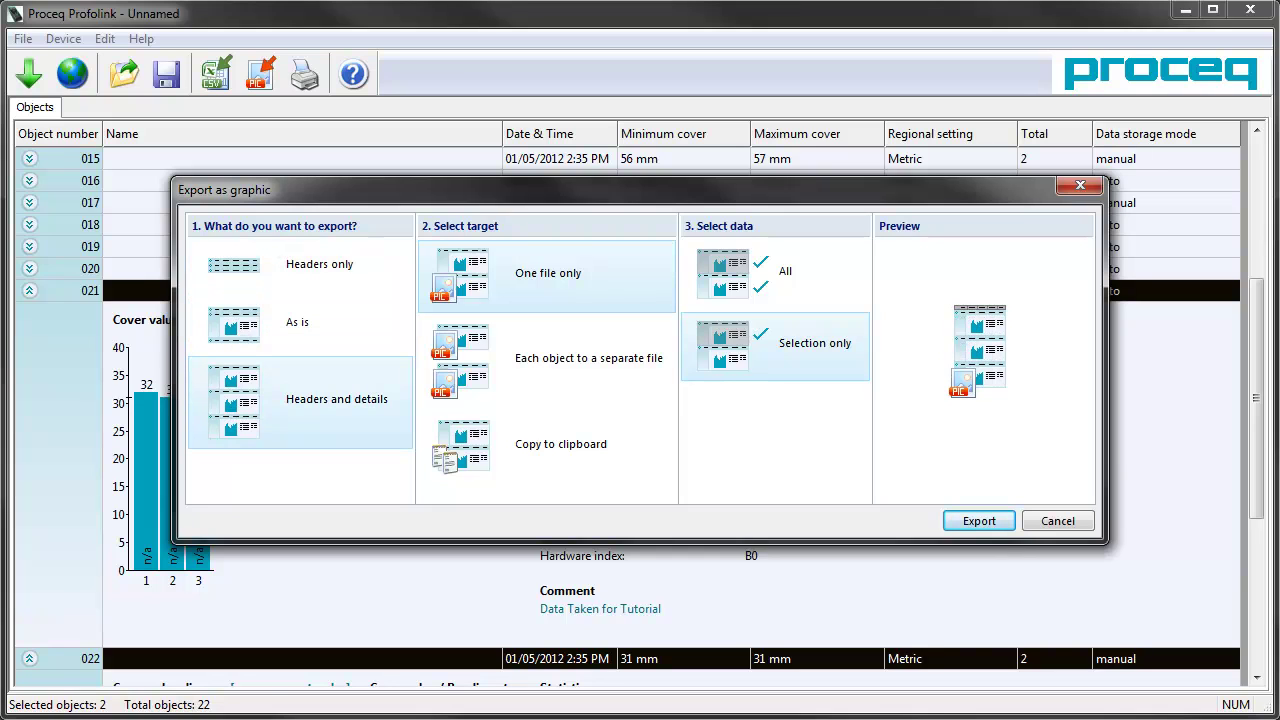
click(296, 320)
click(265, 418)
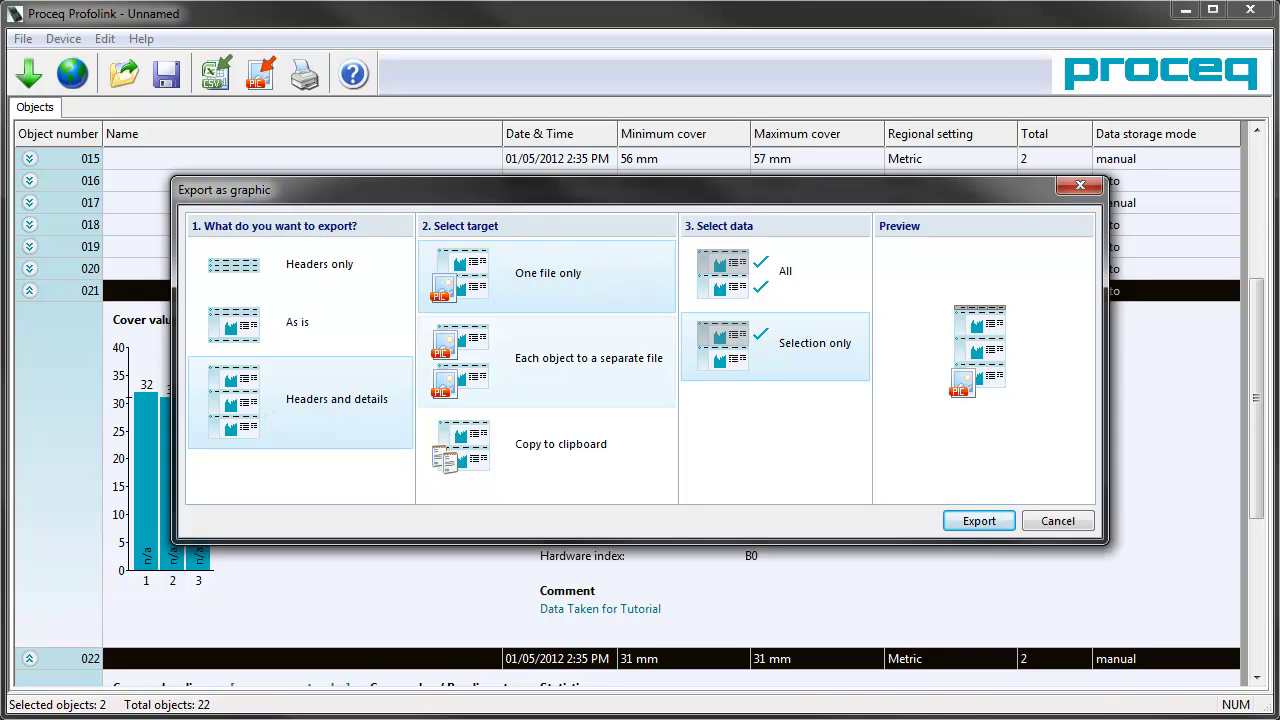
click(505, 372)
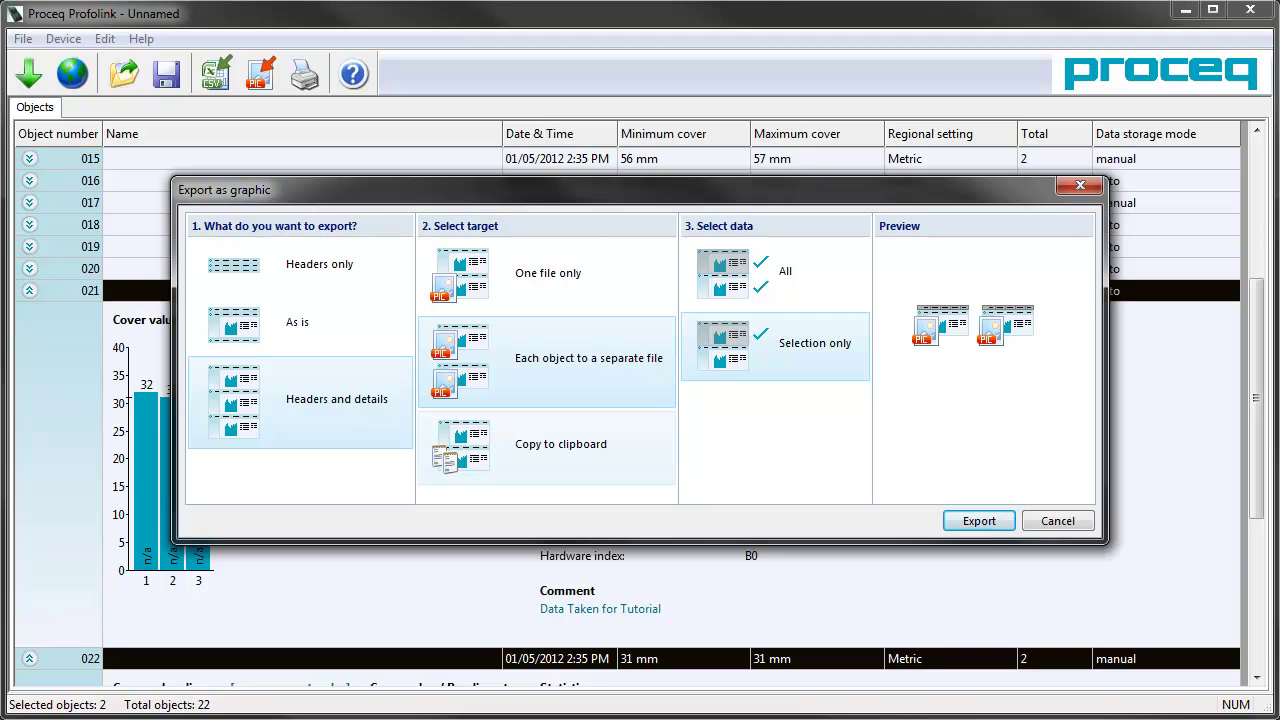
click(1057, 521)
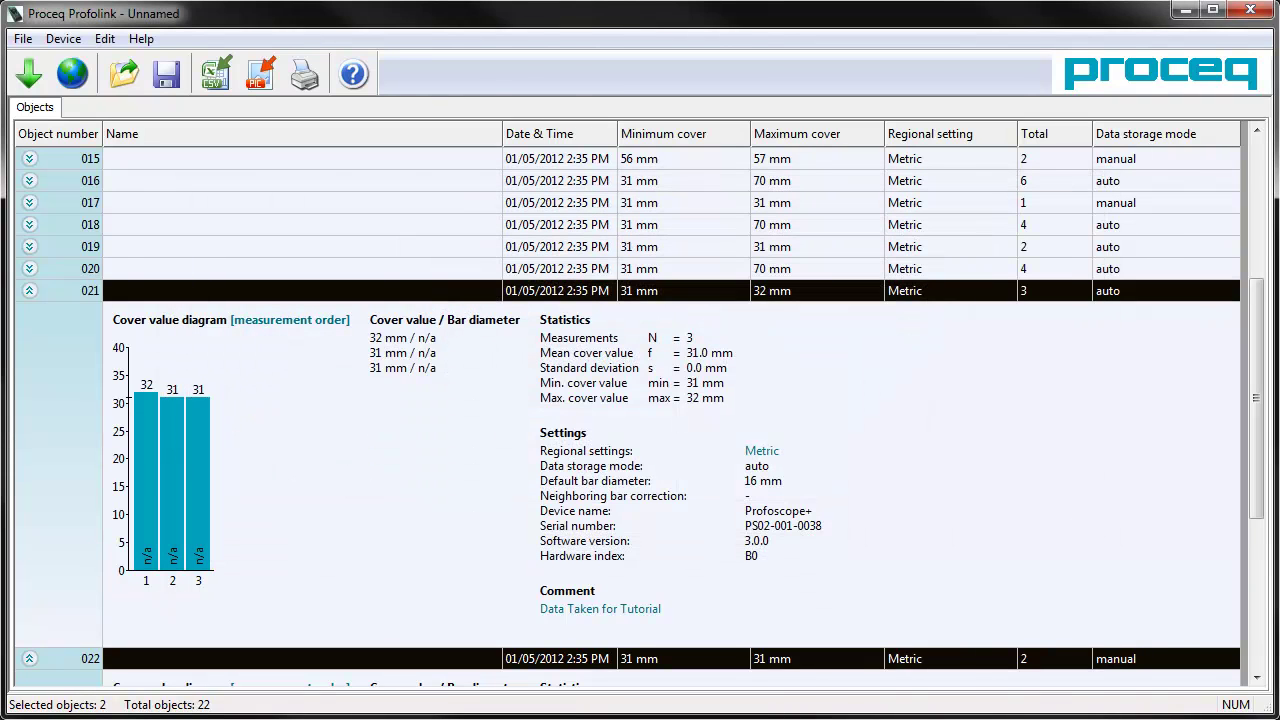
Save the project in the Documents library as "Sample Tutorial Data"
click(22, 38)
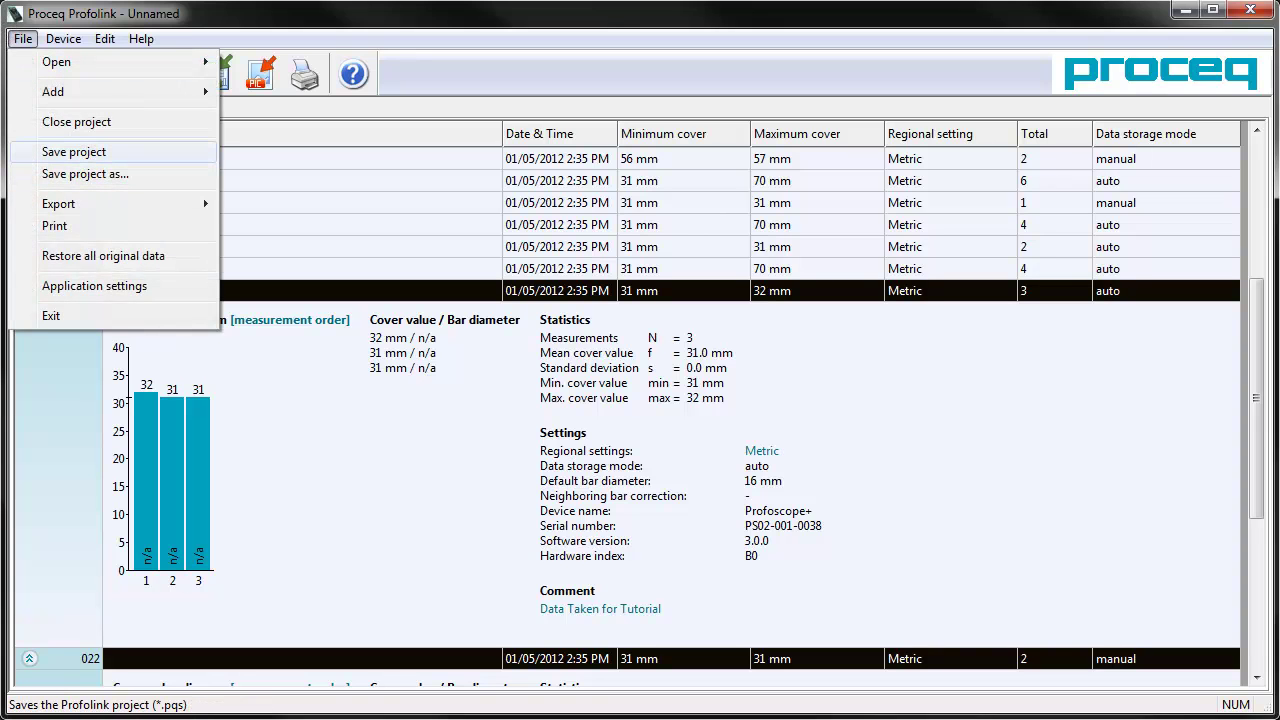
key(Return)
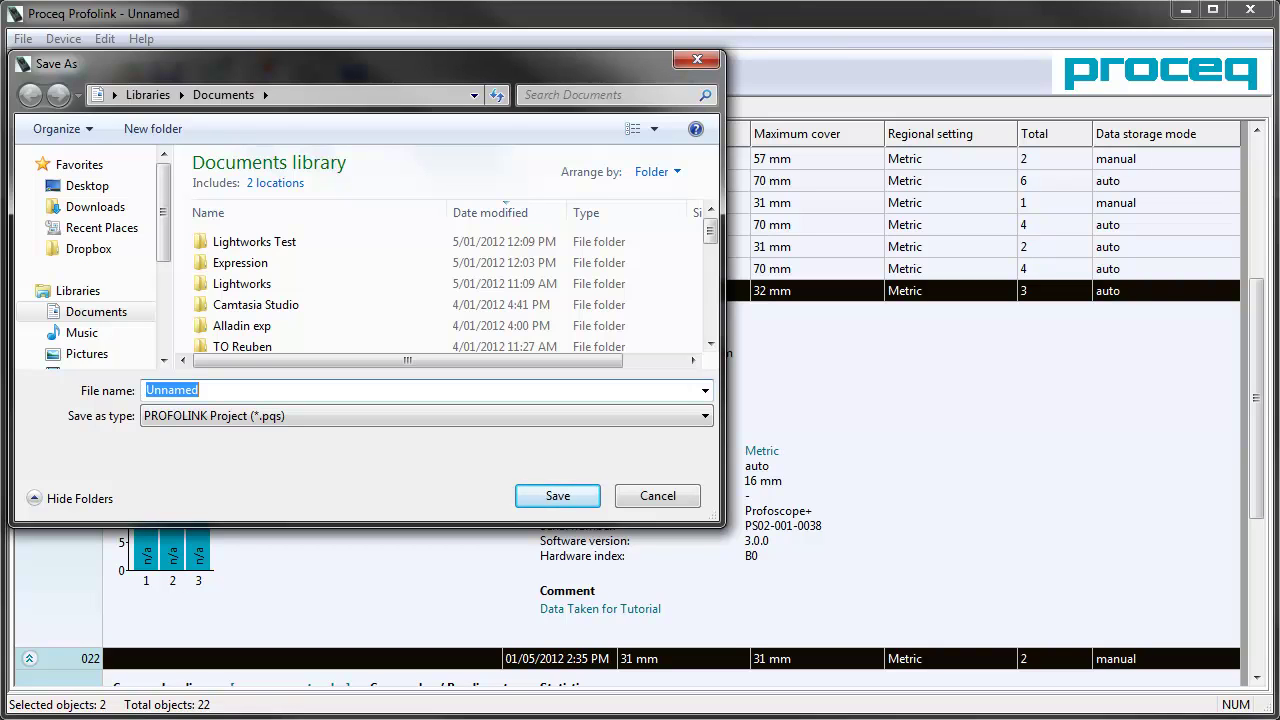
text(SX)
key(BackSpace)
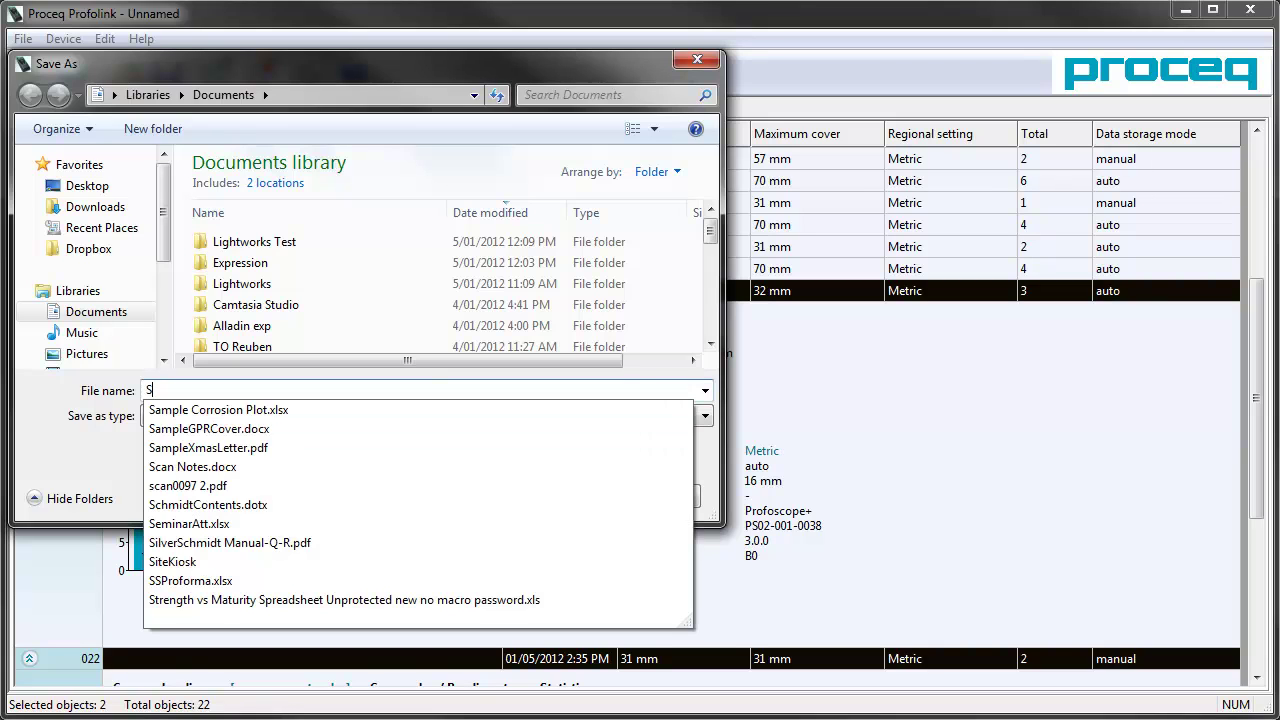
text(ample T)
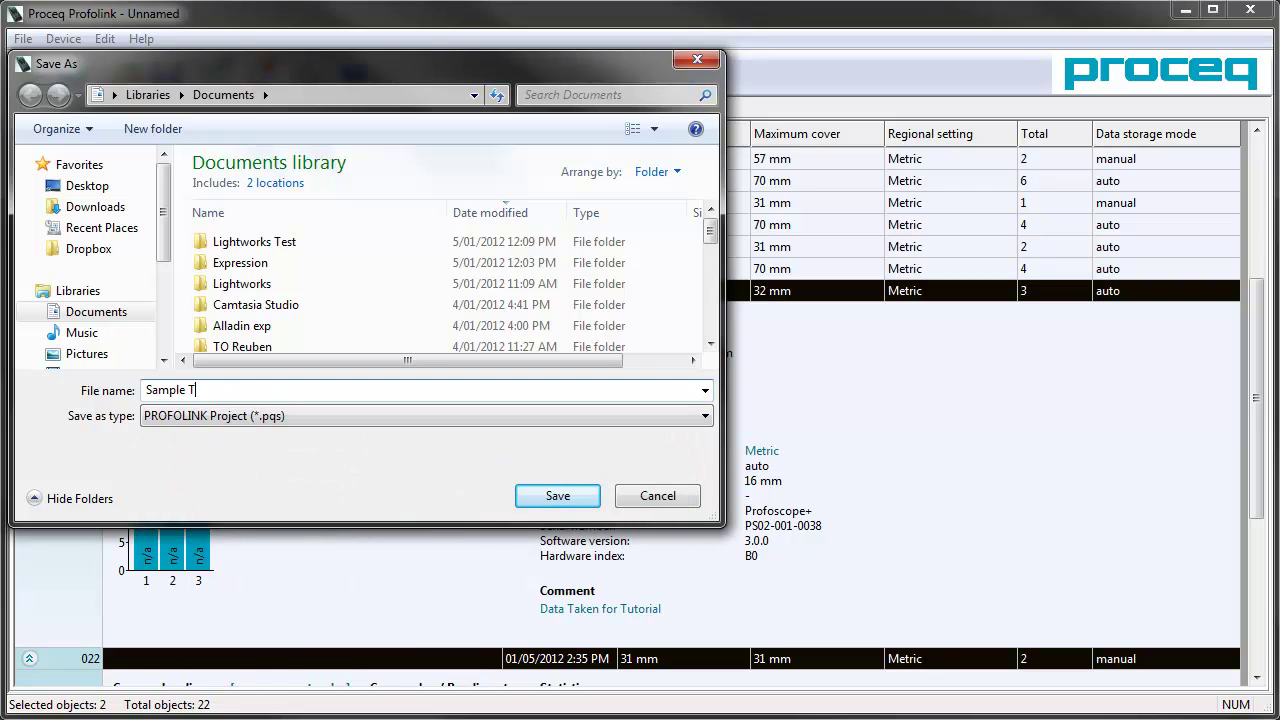
text(urorial Data)
key(Return)
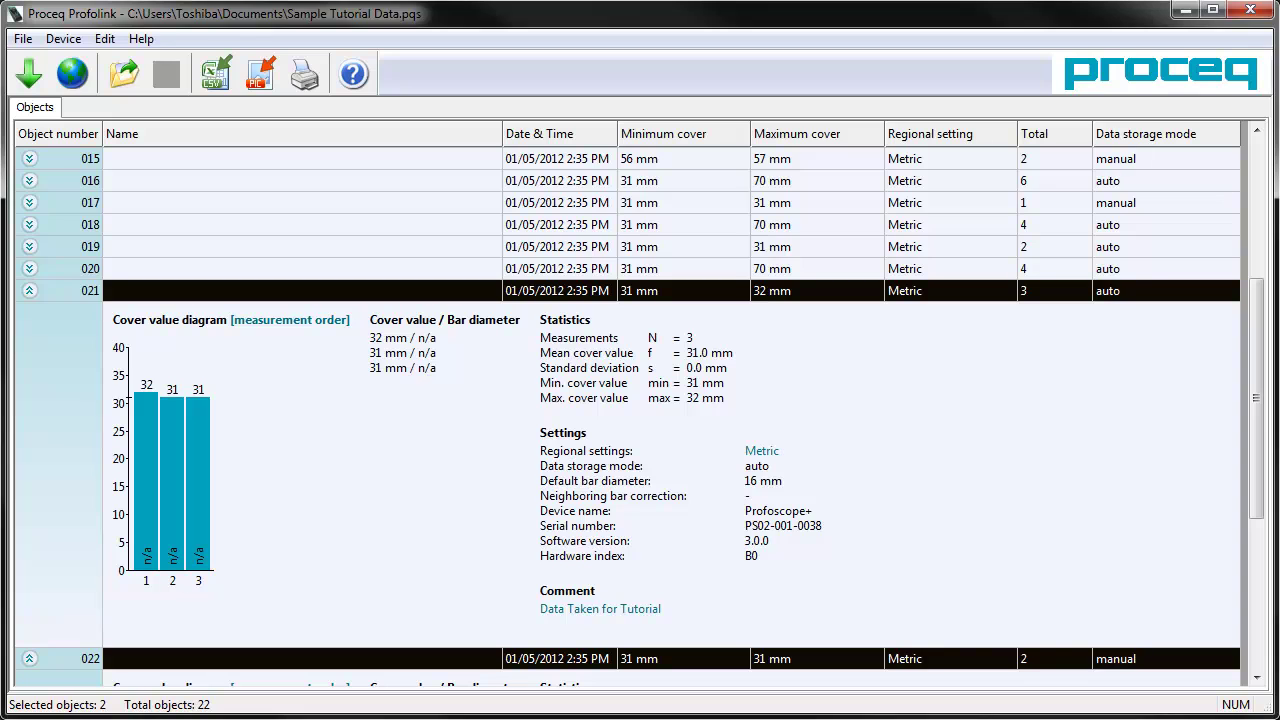
click(80, 266)
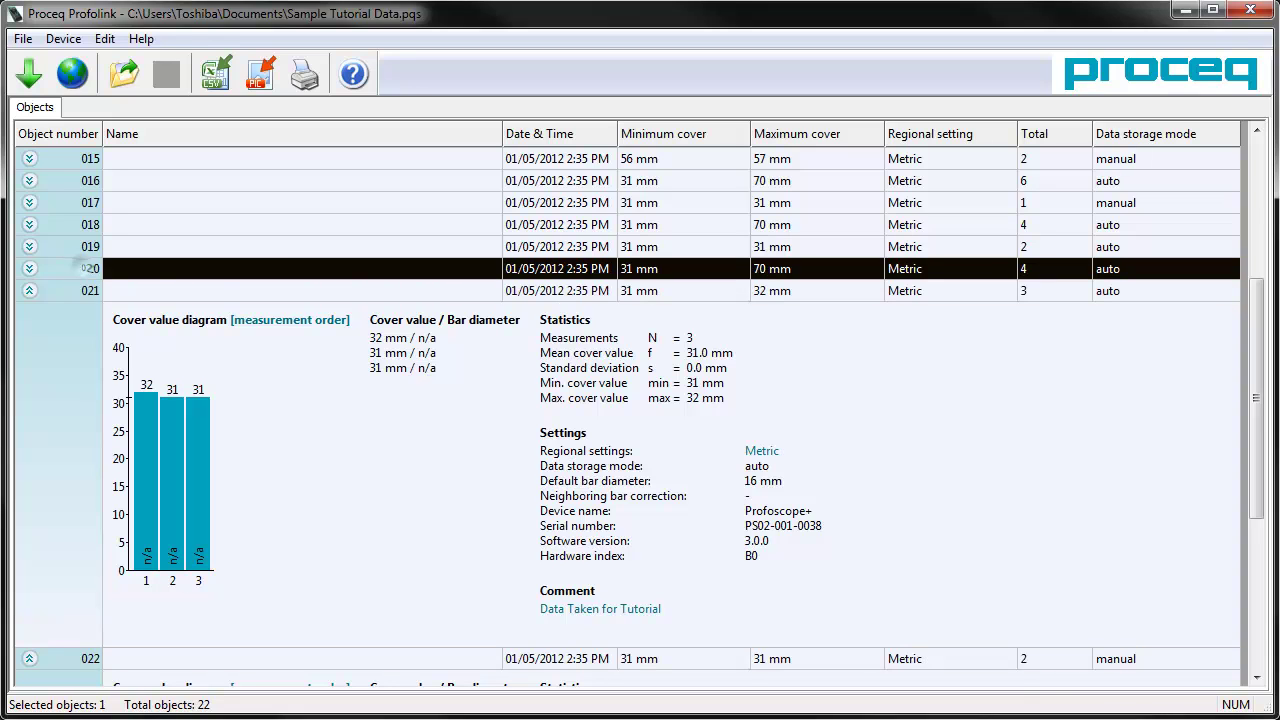
click(63, 38)
click(55, 38)
click(22, 38)
mouse_move(63, 38)
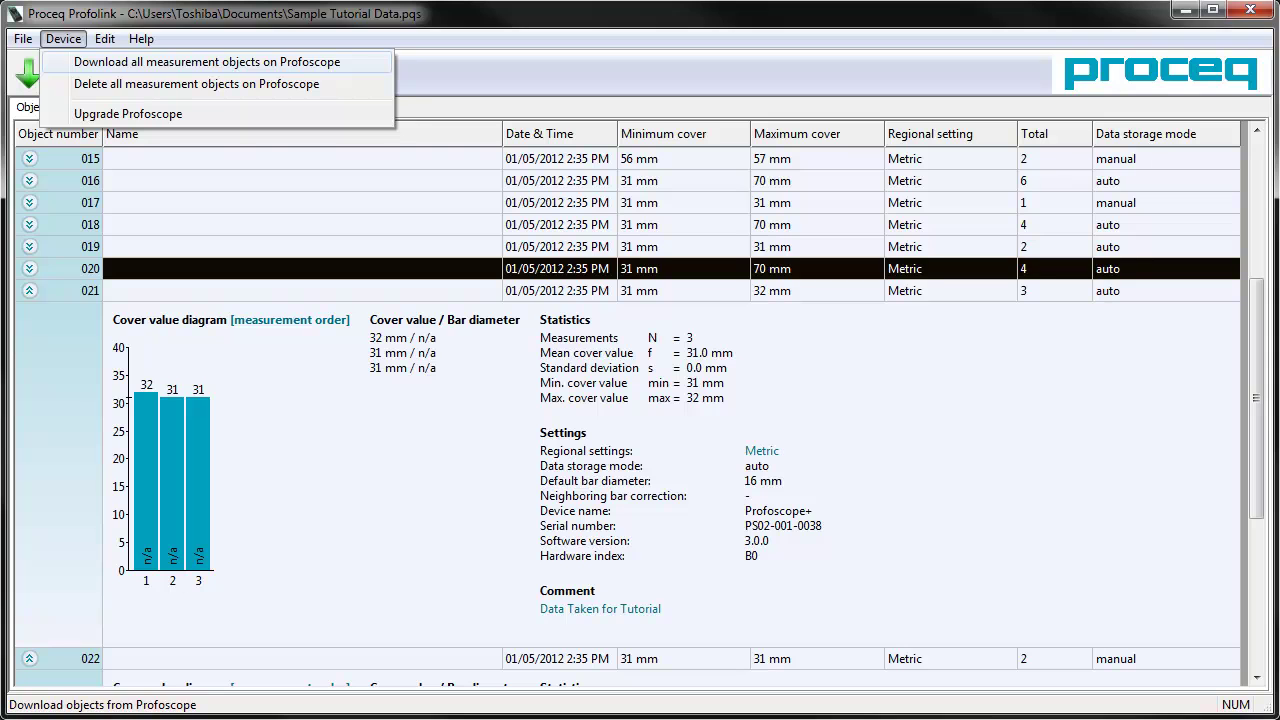
mouse_move(104, 38)
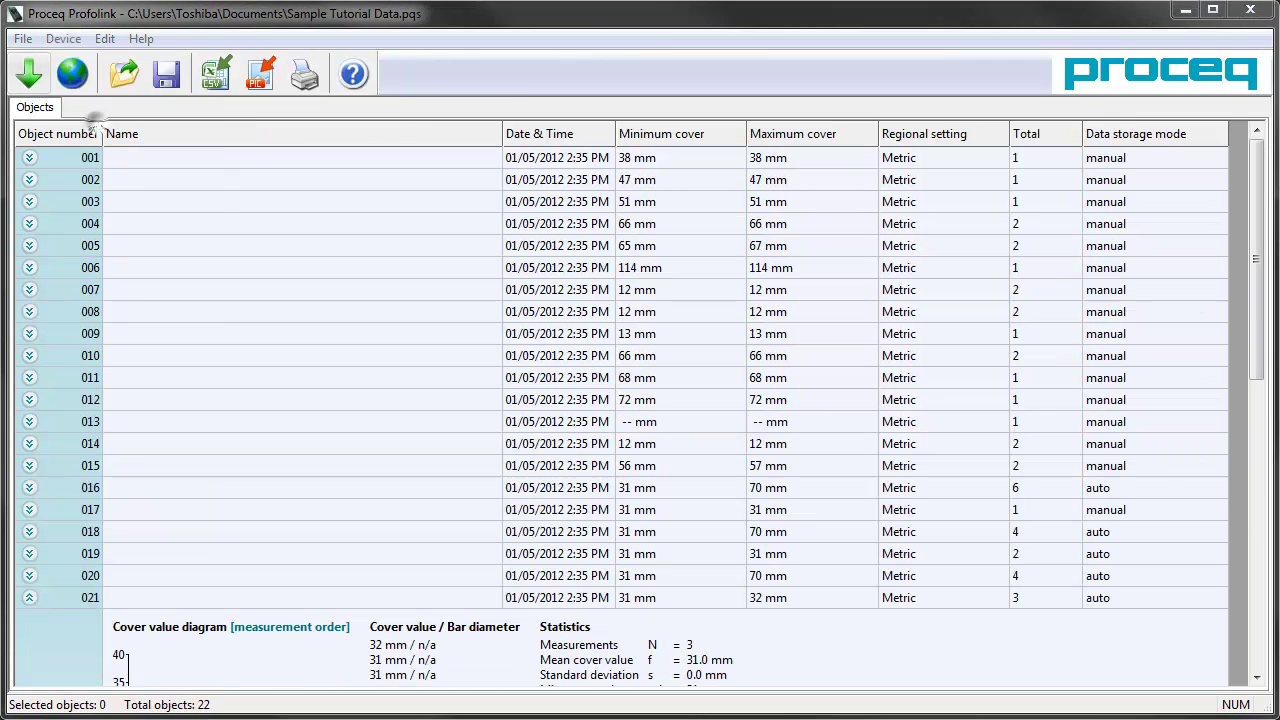
Set the date format to dd.MM.yyyy in the application settings
click(22, 38)
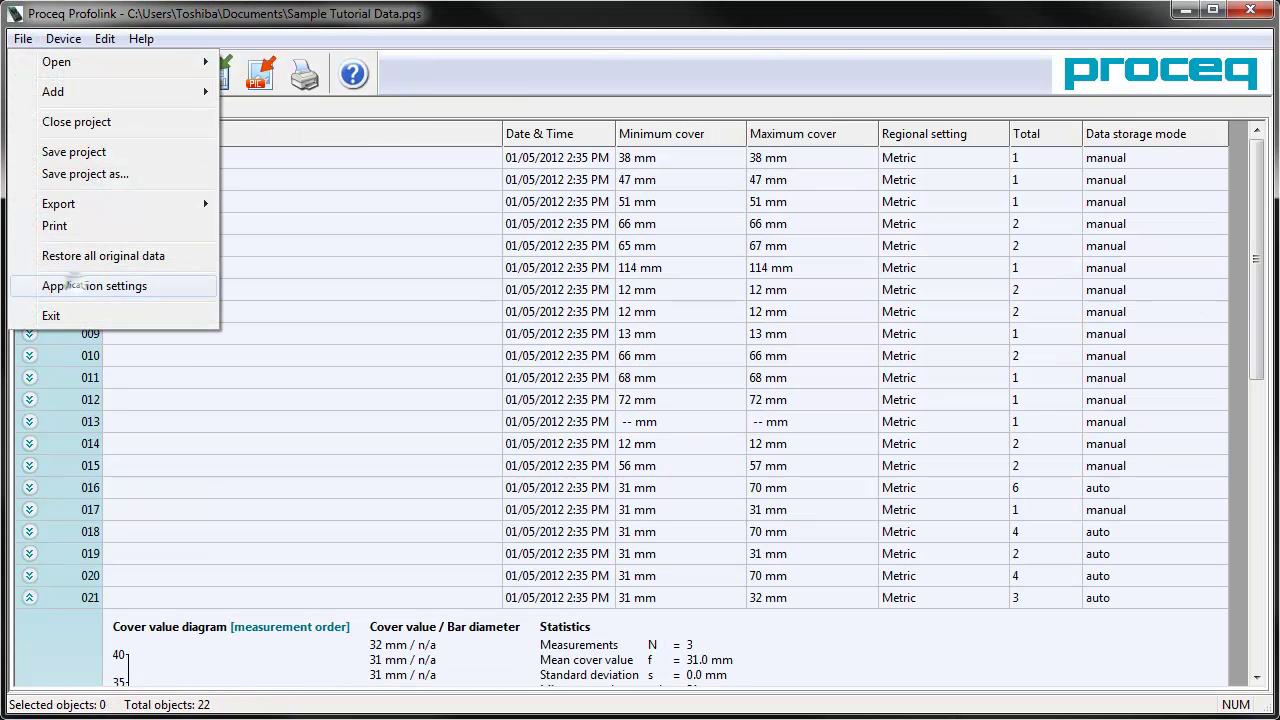
click(86, 286)
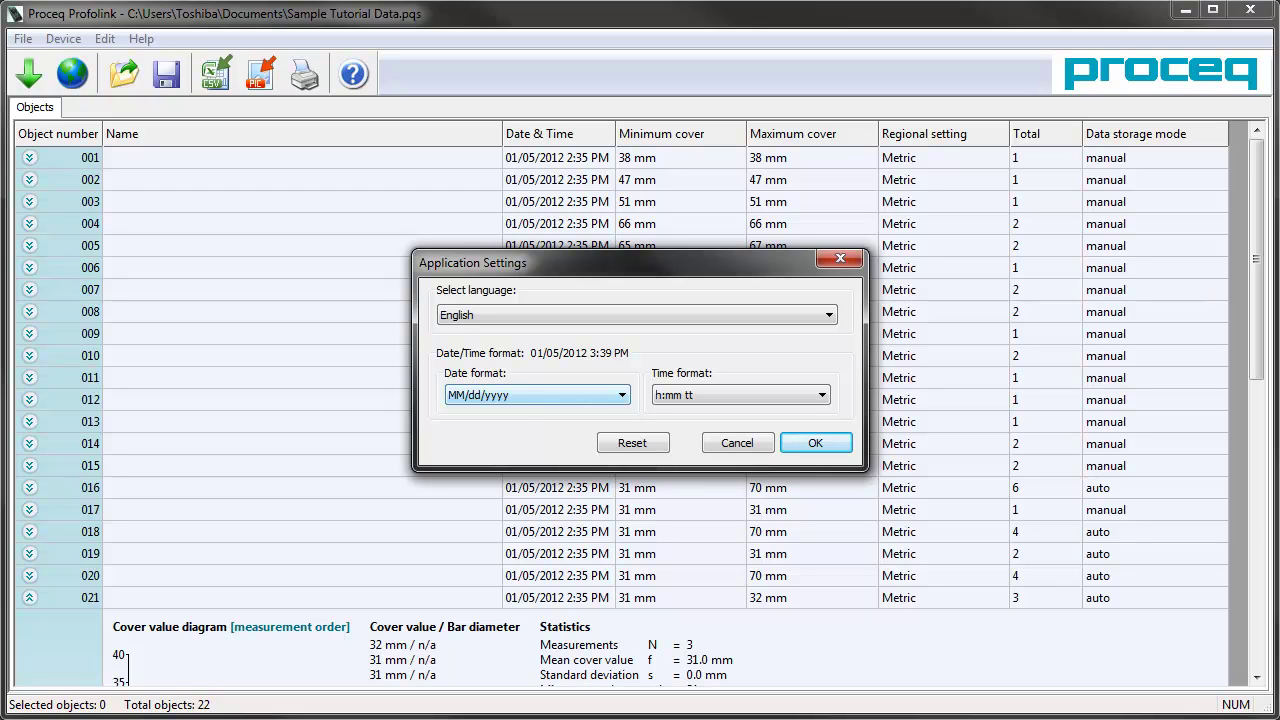
click(508, 390)
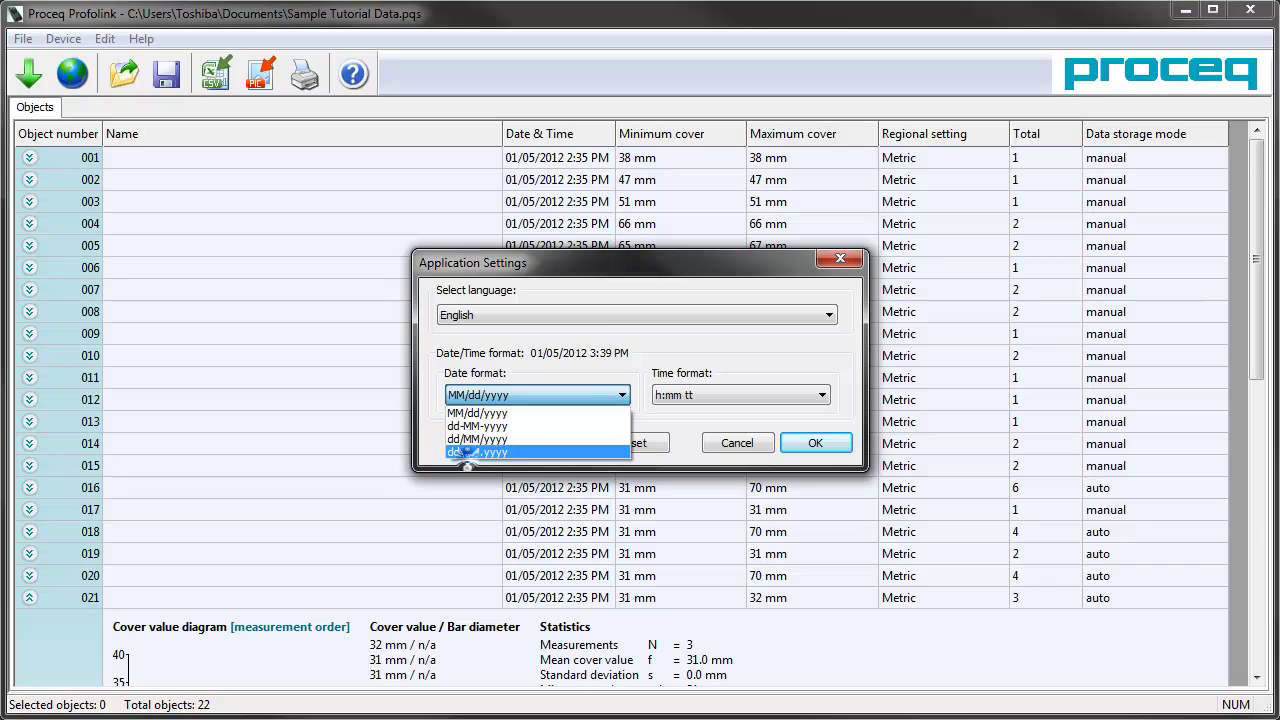
click(540, 452)
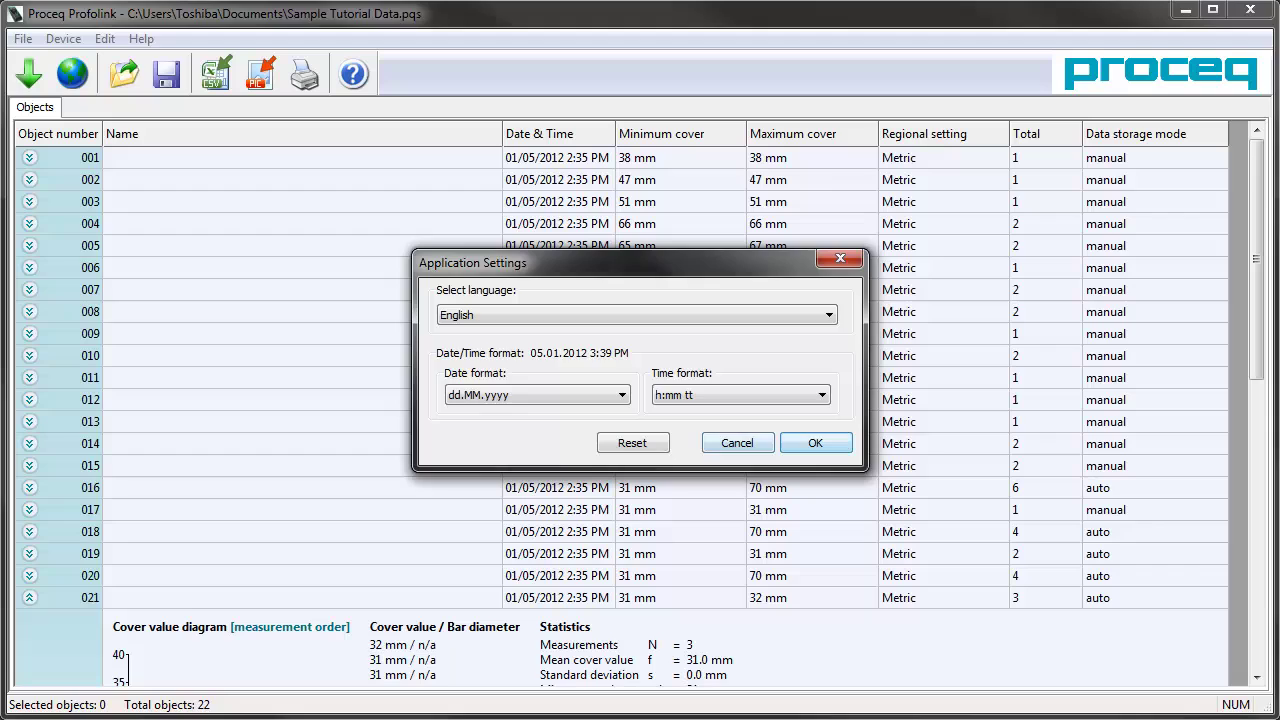
click(815, 443)
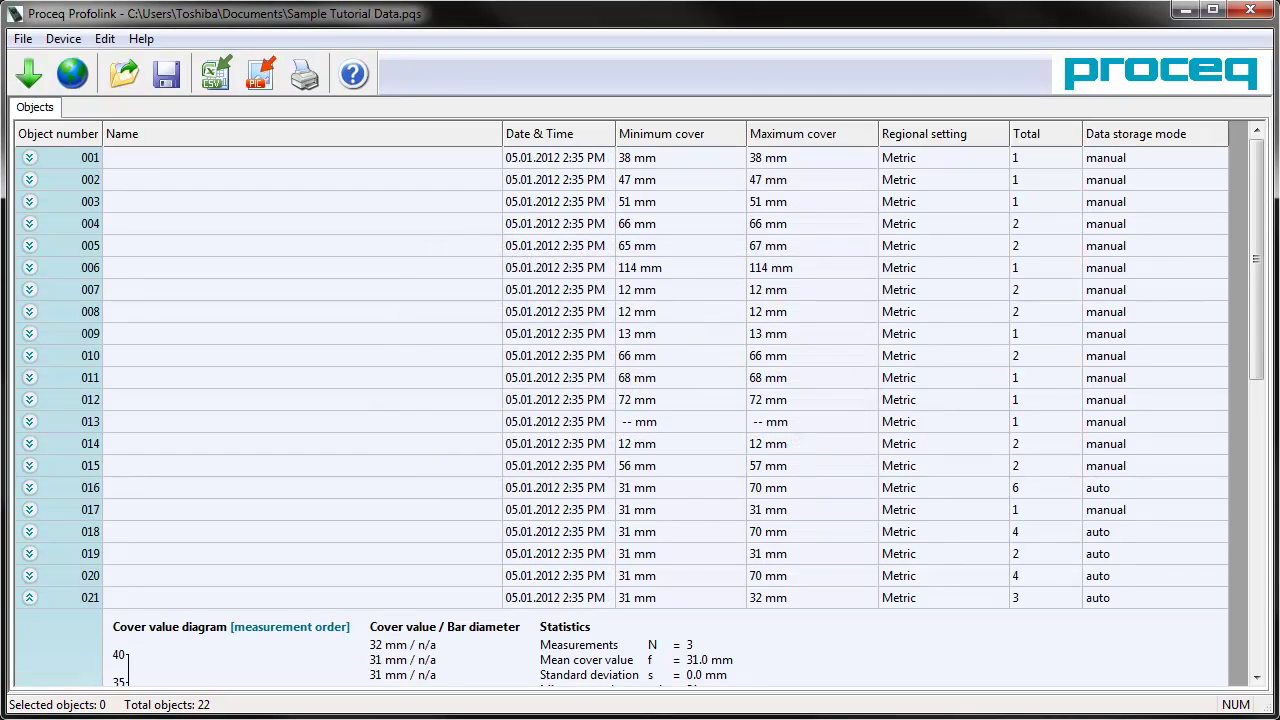